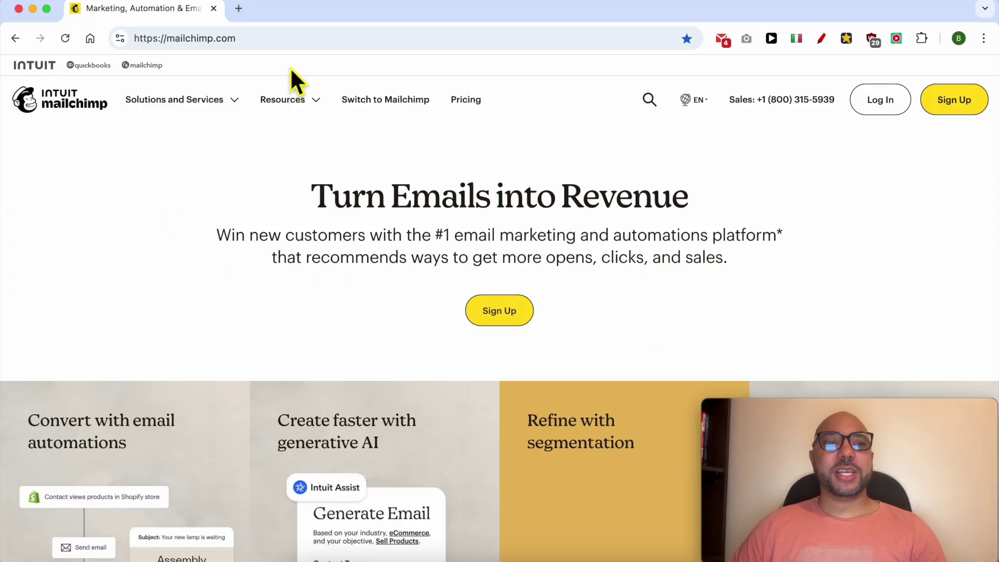
Step: Sign in to Mailchimp and start creating a new campaign from the dashboard
click(879, 100)
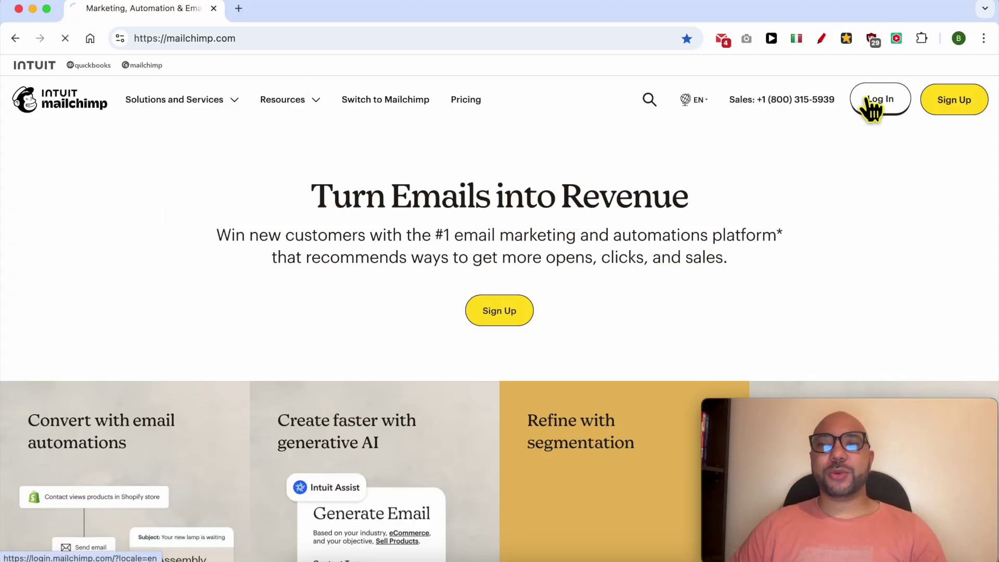
click(306, 412)
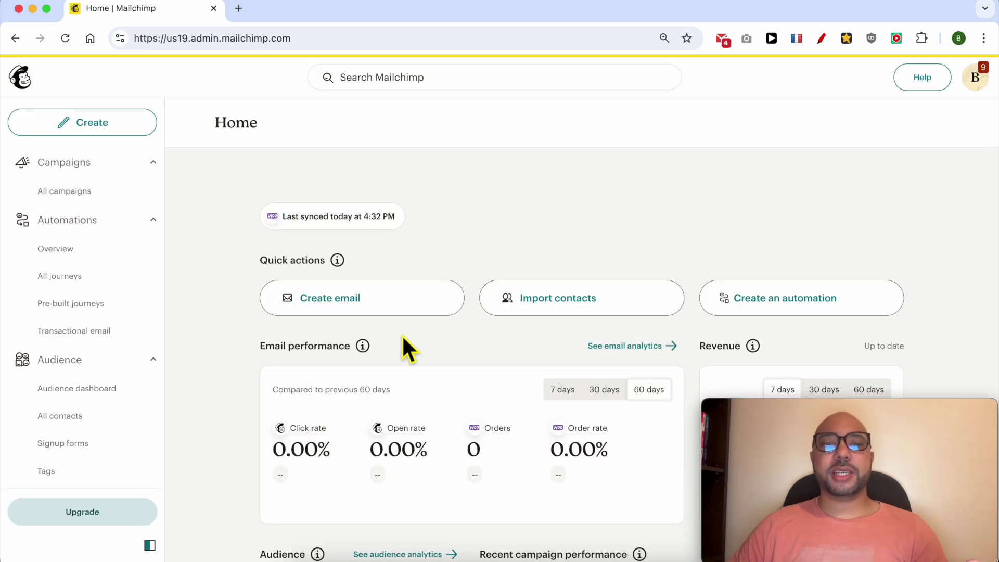
click(82, 122)
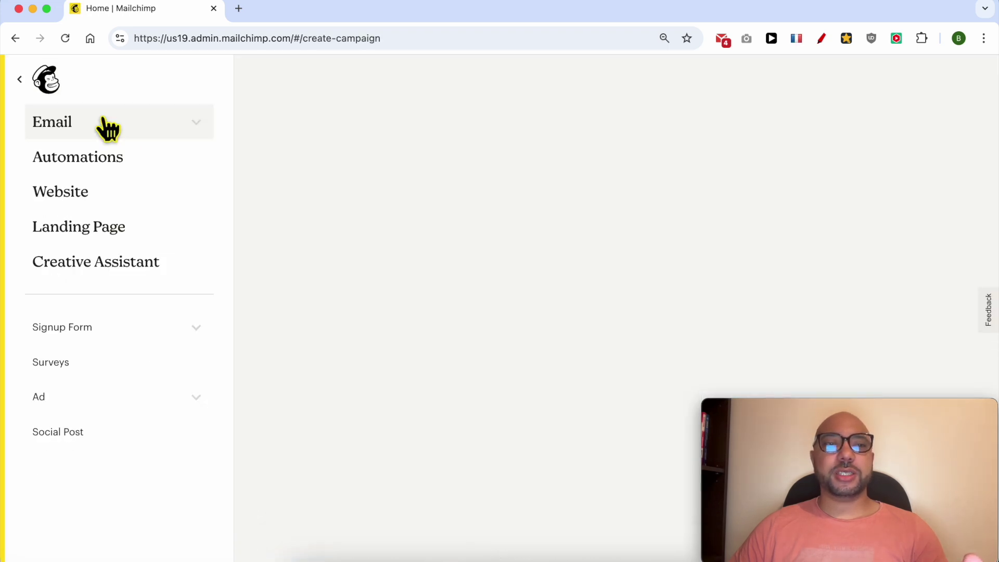
Step: Start designing a new email and apply the Minimal template
click(417, 493)
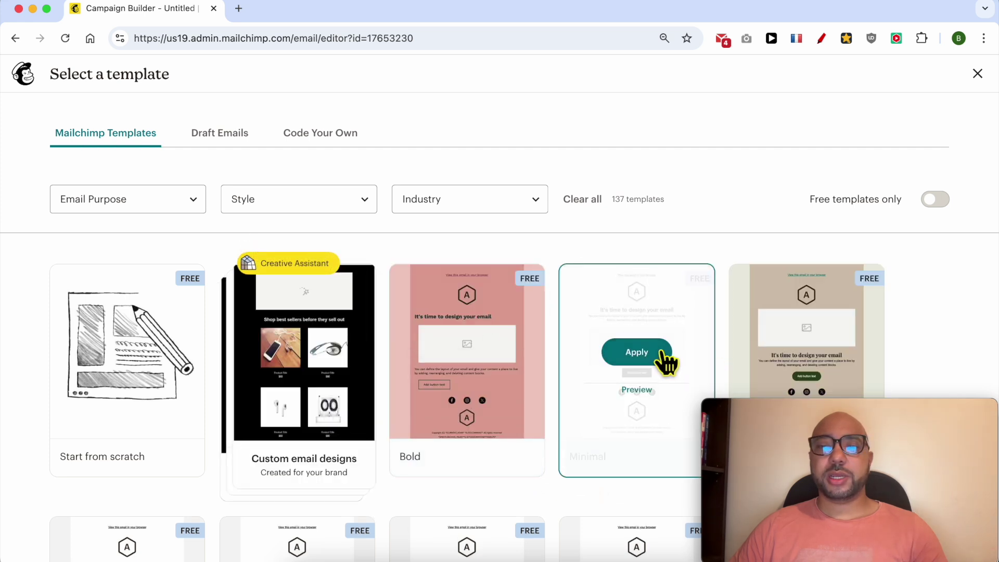
click(636, 352)
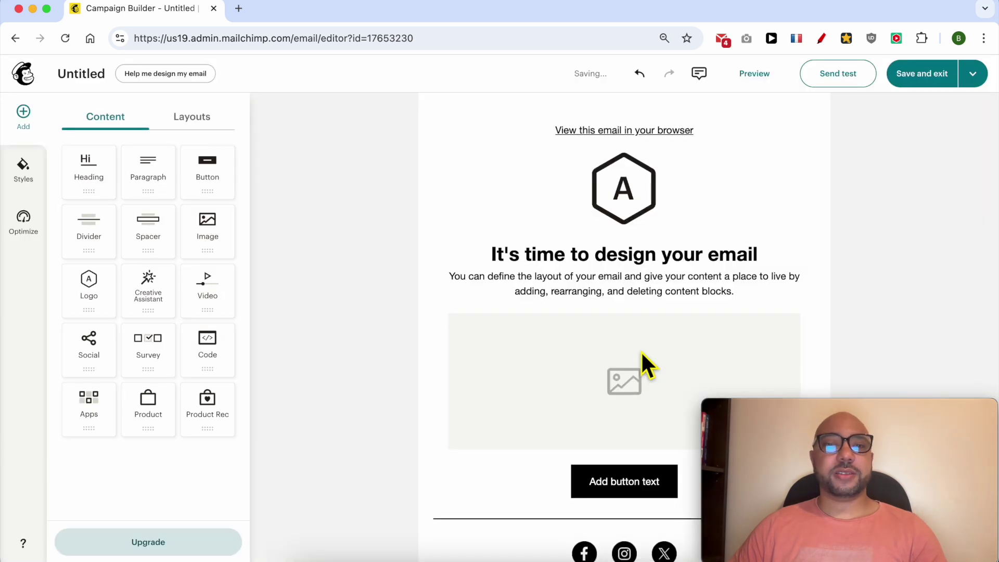
Step: Replace the heading 'It's time to design your email' with a greeting trimmed to 'Hey .'
click(516, 285)
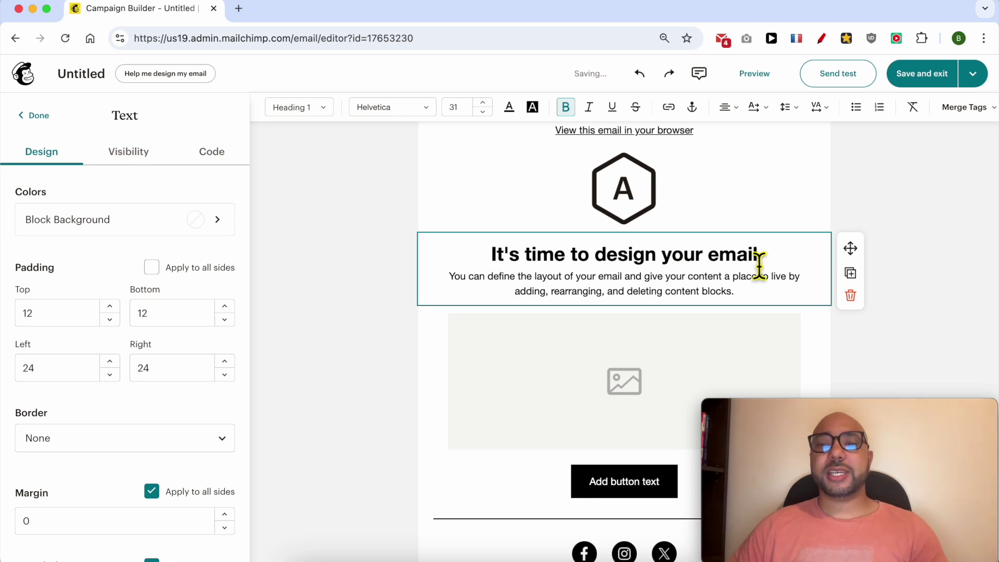
mouse_move(763, 256)
mouse_down()
mouse_move(524, 266)
mouse_move(430, 256)
mouse_up()
text(Hey )
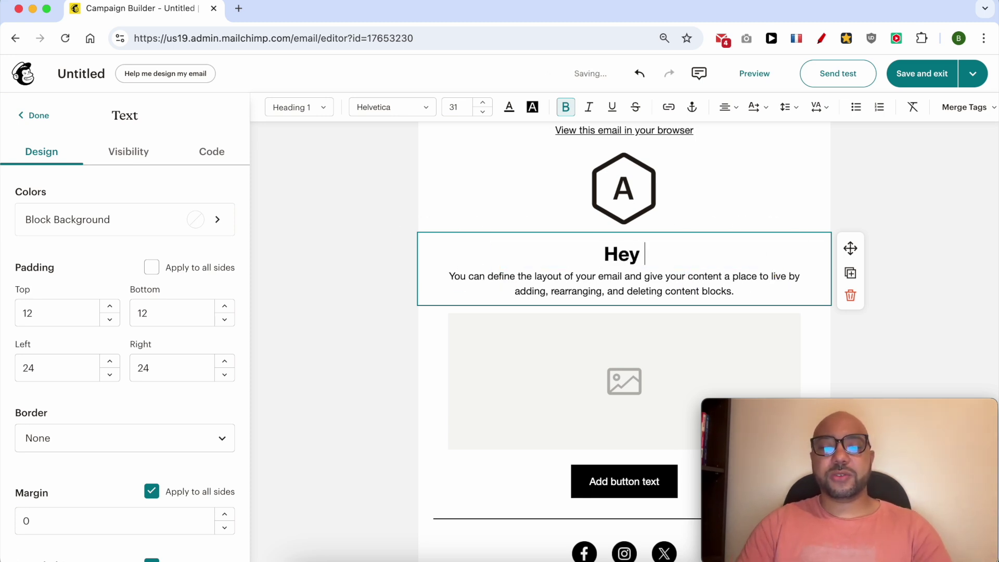
text(Ben.)
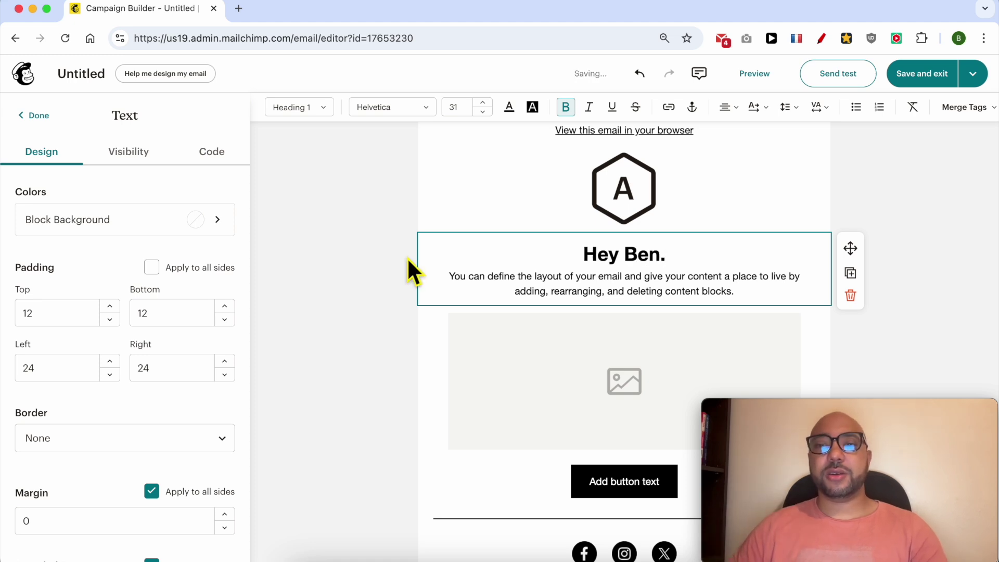
double_click(642, 255)
text(the)
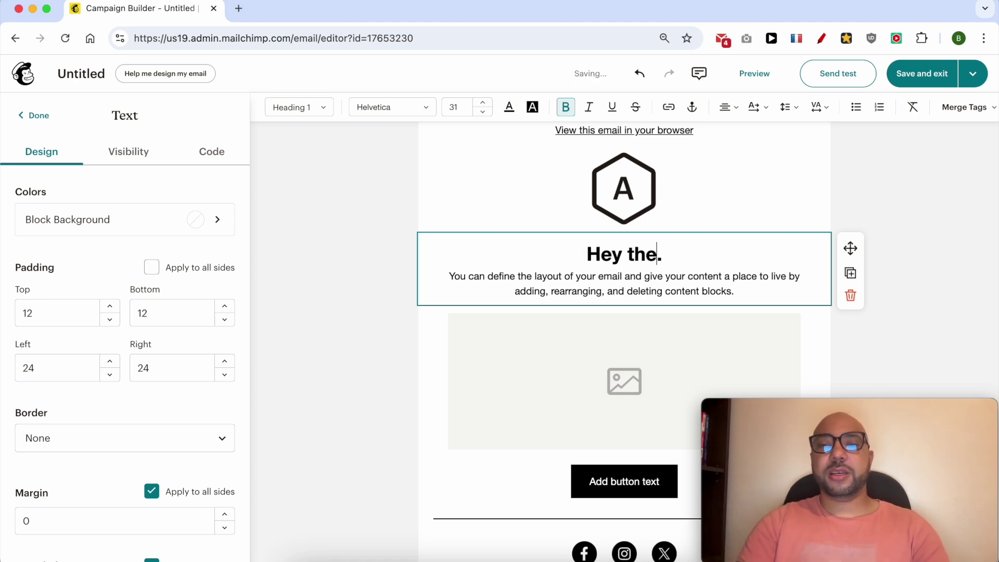
text(re)
double_click(642, 255)
key(BackSpace)
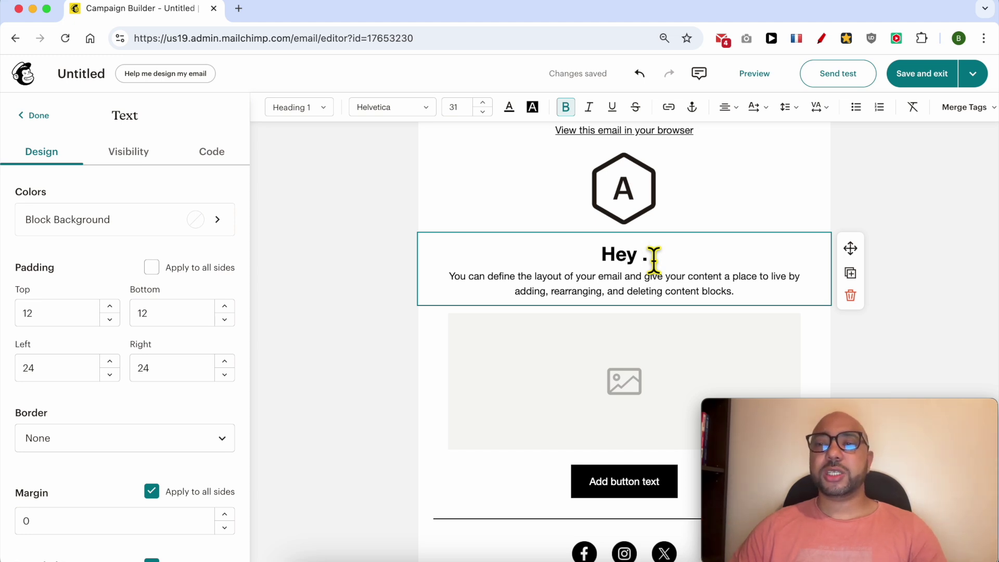
Step: Insert the First Name merge tag so the heading reads 'Hey *|FNAME|*.'
click(967, 110)
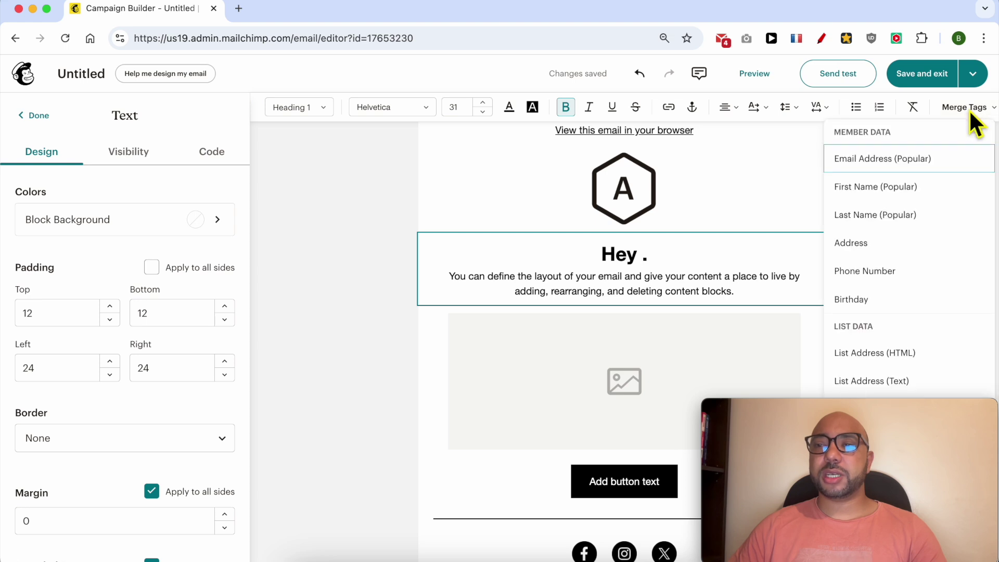
click(859, 189)
drag(595, 257, 703, 258)
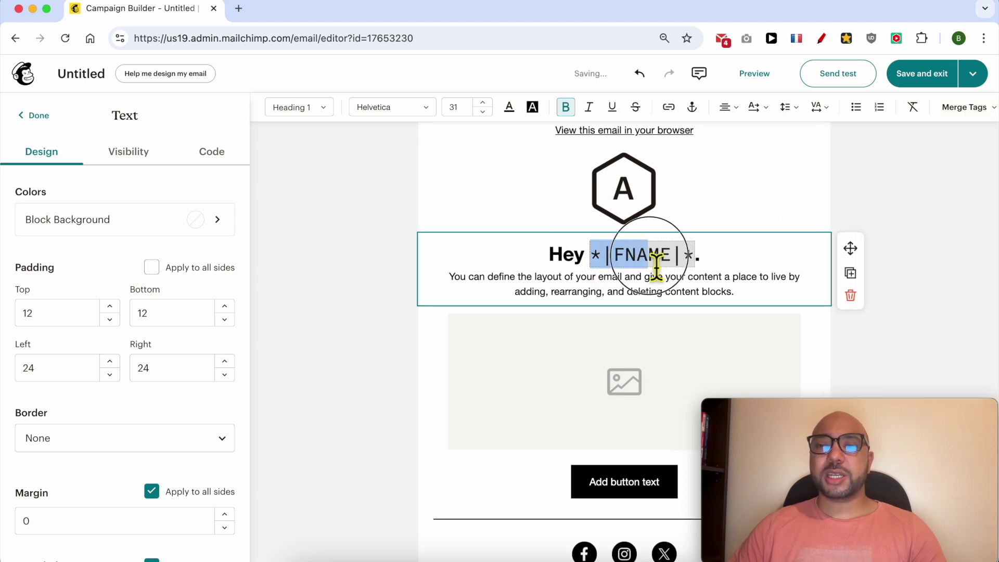
click(547, 257)
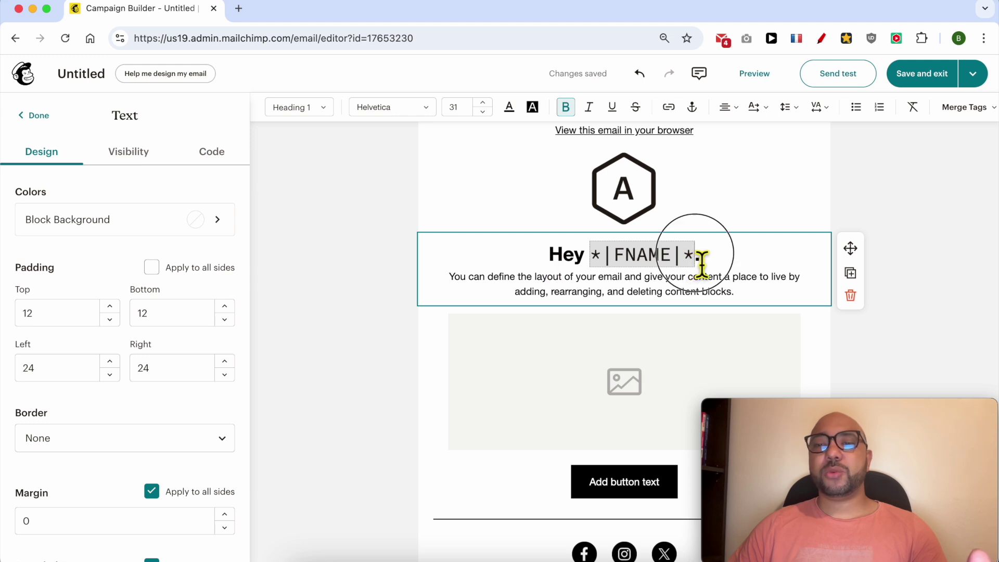
click(694, 255)
Step: Check the heading text selection and bring up the Merge Tags list again
double_click(549, 254)
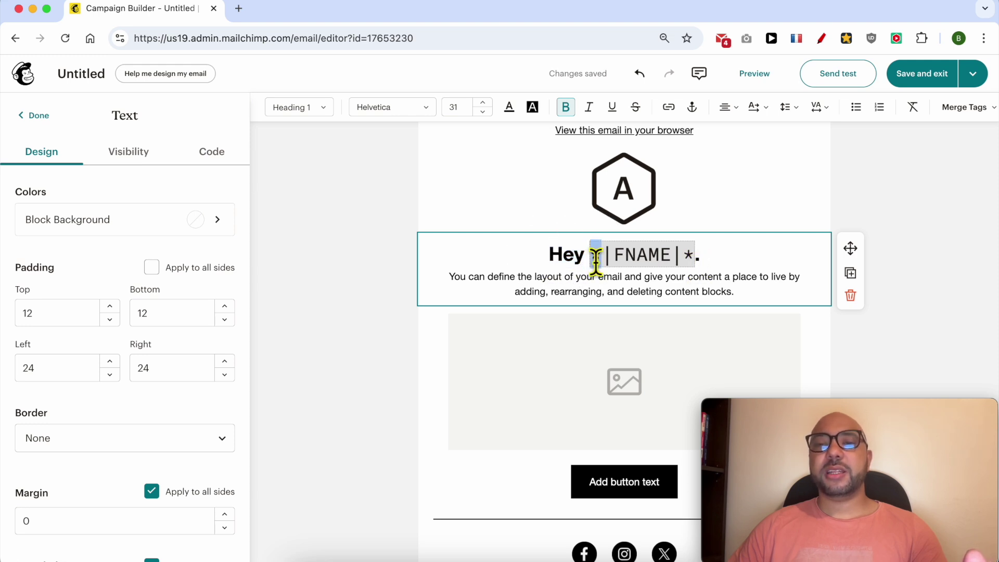
drag(549, 255, 699, 255)
click(700, 258)
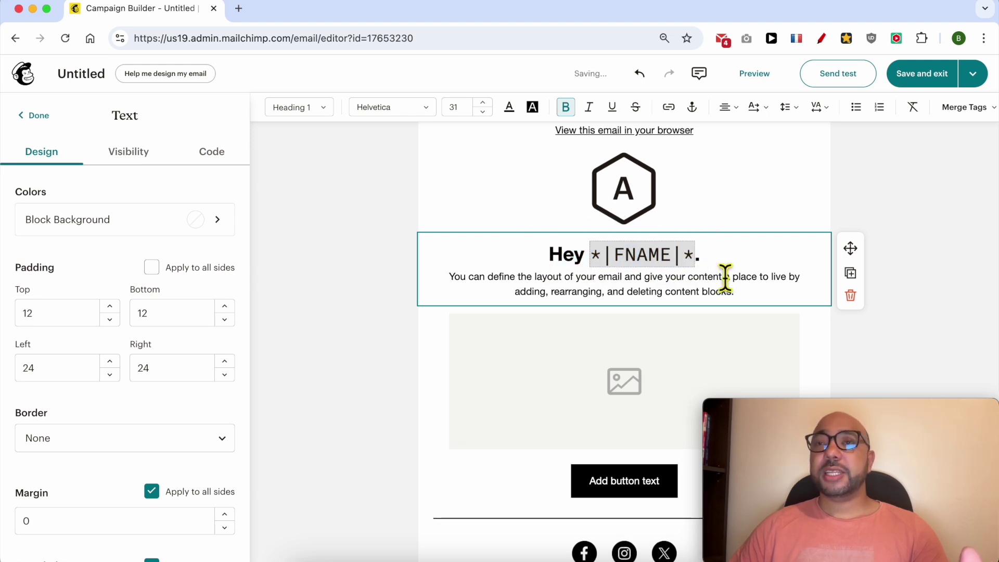
click(966, 107)
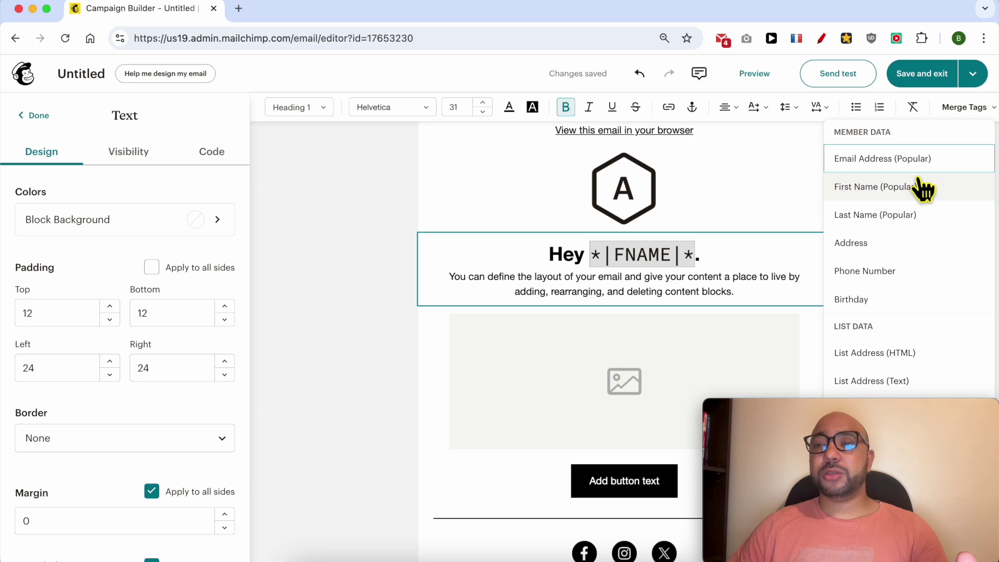
mouse_move(852, 480)
drag(899, 414, 187, 418)
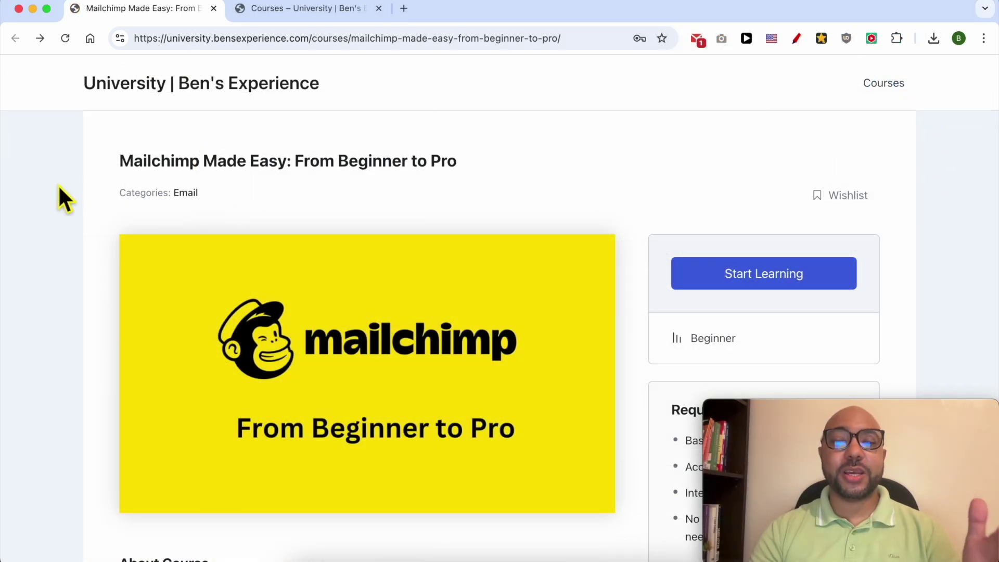
scroll(65, 197, down, 3)
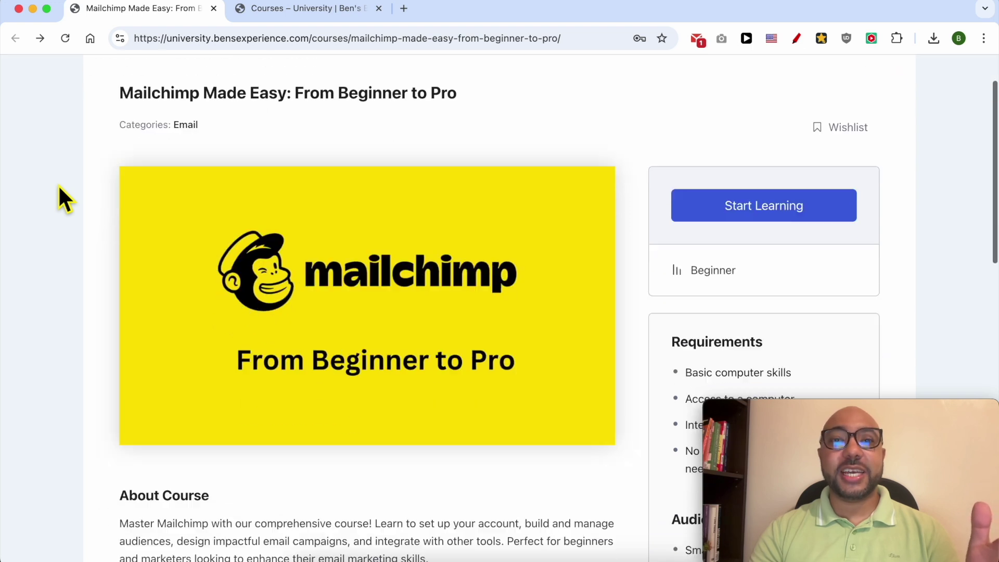
scroll(64, 198, down, 4)
scroll(64, 198, down, 3)
scroll(64, 198, down, 1)
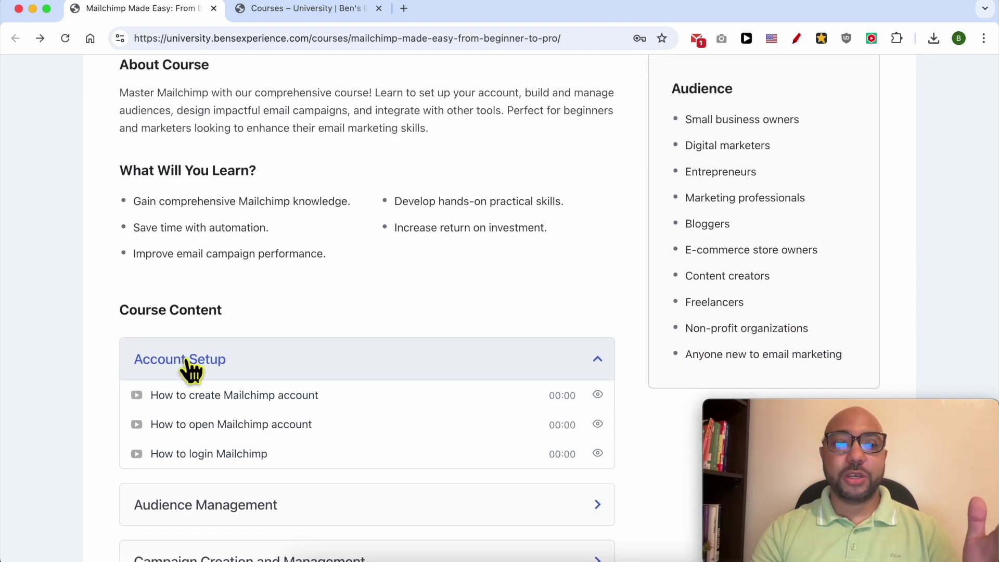
scroll(192, 369, down, 3)
scroll(265, 359, down, 1)
Step: Expand the Audience, Campaign, Landing Pages, Integration, Customization, Export and Troubleshooting course sections
click(269, 340)
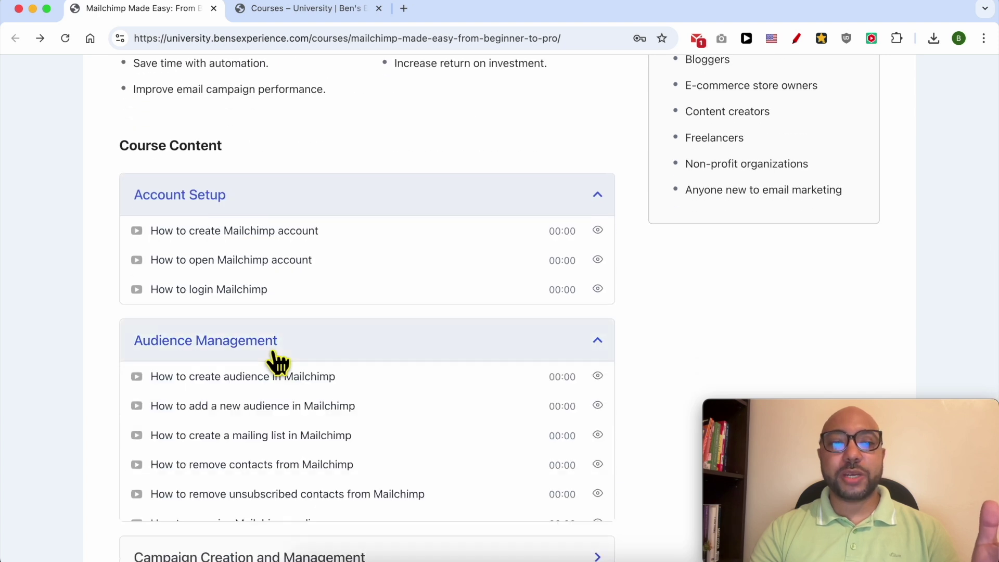
scroll(279, 363, down, 3)
scroll(279, 363, down, 3)
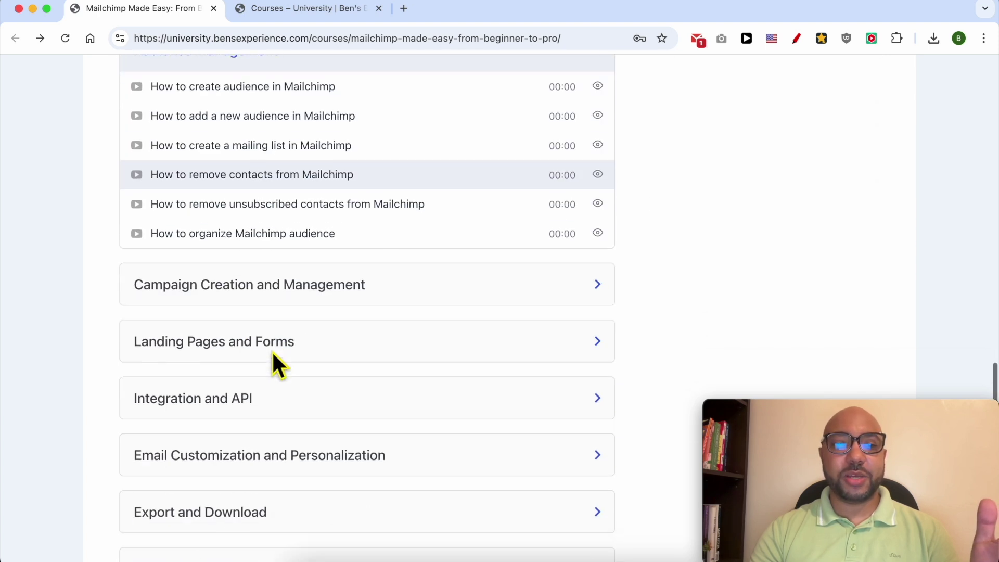
scroll(289, 328, down, 1)
click(298, 266)
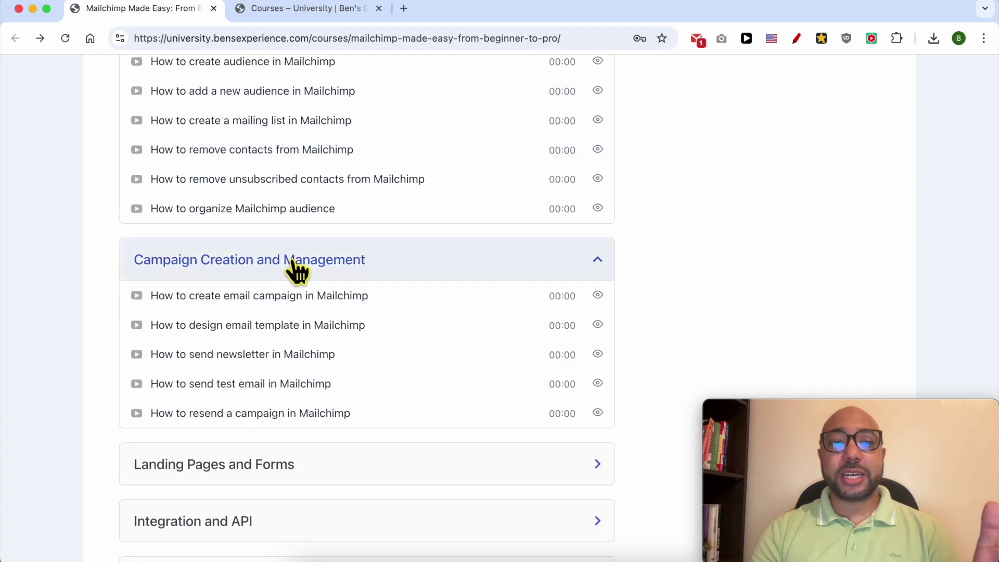
scroll(298, 270, down, 3)
scroll(295, 254, down, 1)
click(281, 222)
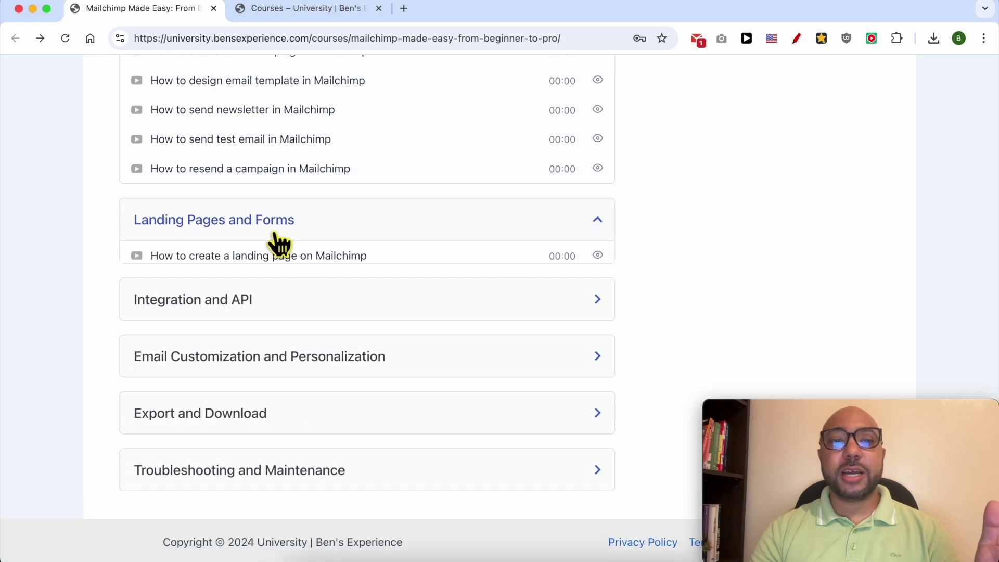
scroll(281, 246, down, 2)
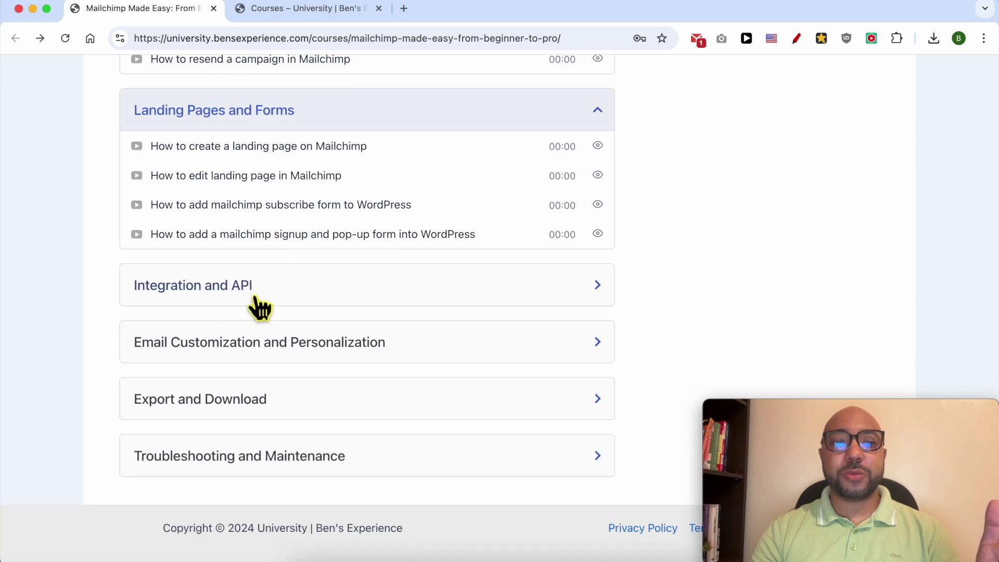
scroll(258, 304, up, 1)
click(234, 359)
scroll(238, 374, down, 2)
scroll(238, 374, down, 2)
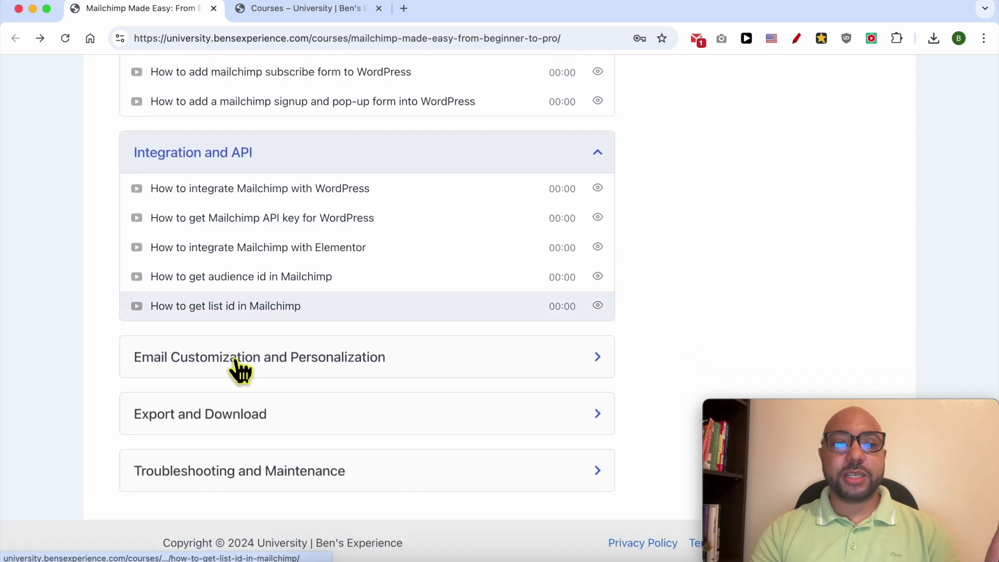
click(242, 359)
scroll(242, 367, down, 2)
scroll(242, 371, down, 3)
click(227, 390)
click(215, 442)
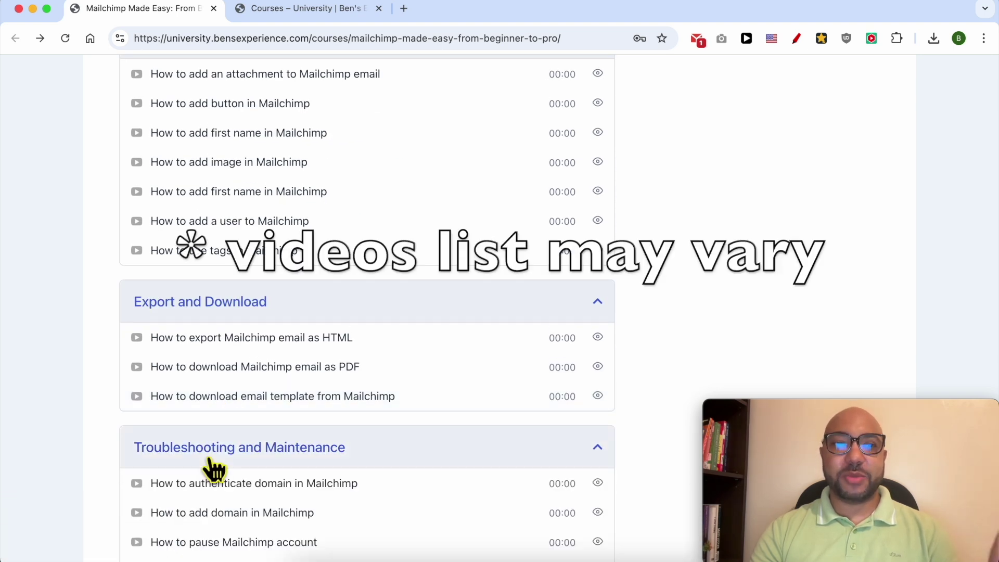
scroll(215, 468, down, 3)
scroll(208, 457, up, 5)
scroll(207, 457, up, 8)
scroll(208, 458, up, 10)
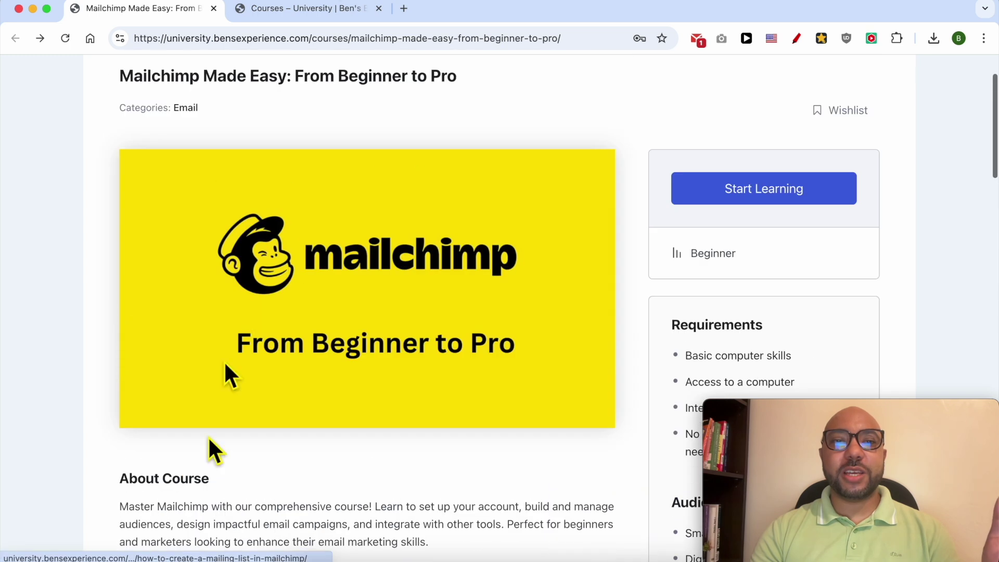
Step: Browse the university's Courses catalogue, then return to the Mailchimp email draft
click(313, 7)
scroll(338, 123, down, 2)
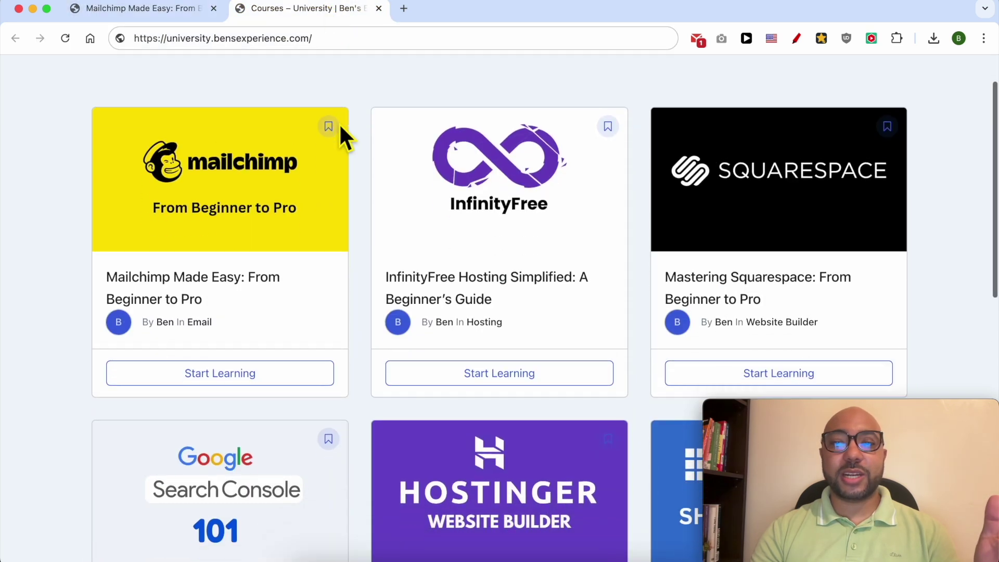
scroll(338, 122, down, 5)
scroll(339, 123, down, 5)
scroll(335, 120, down, 3)
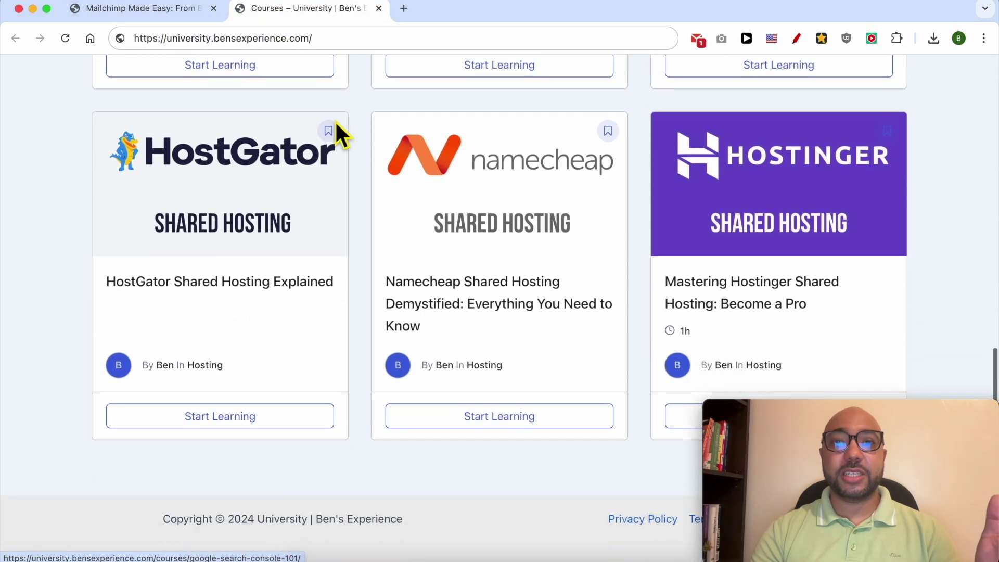
click(341, 37)
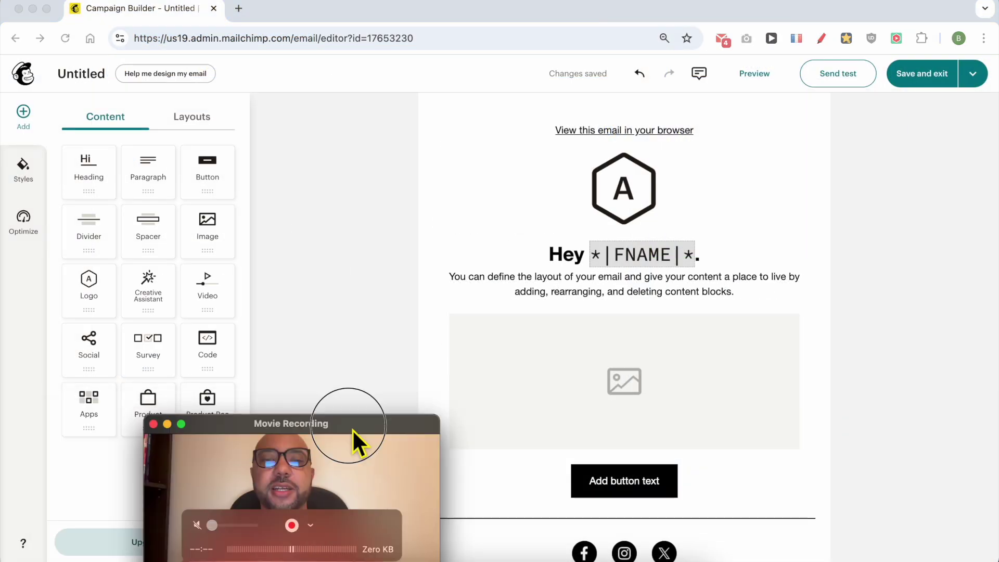
drag(353, 429, 874, 412)
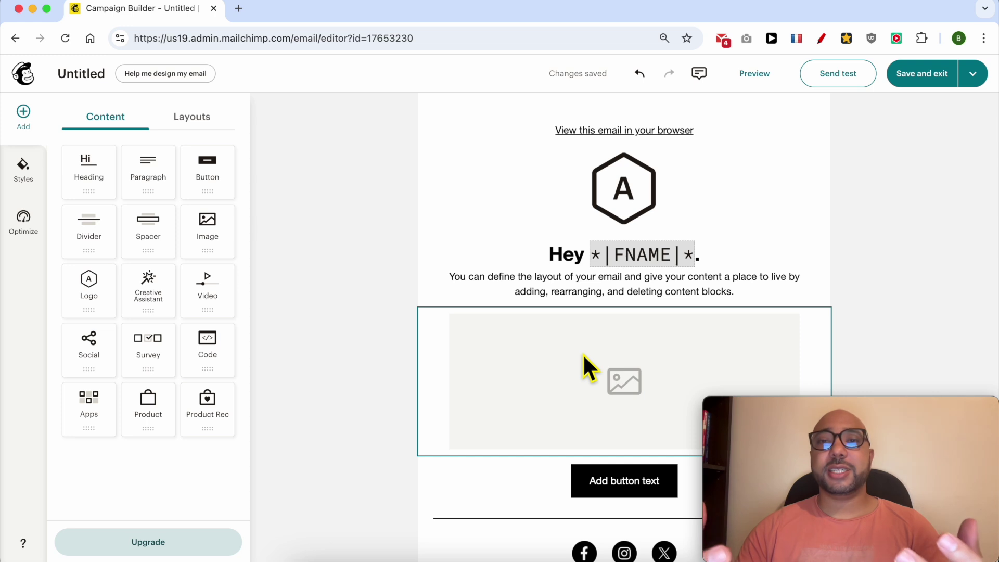
Step: Select the greeting text block, then the empty image block below to show its settings
click(554, 287)
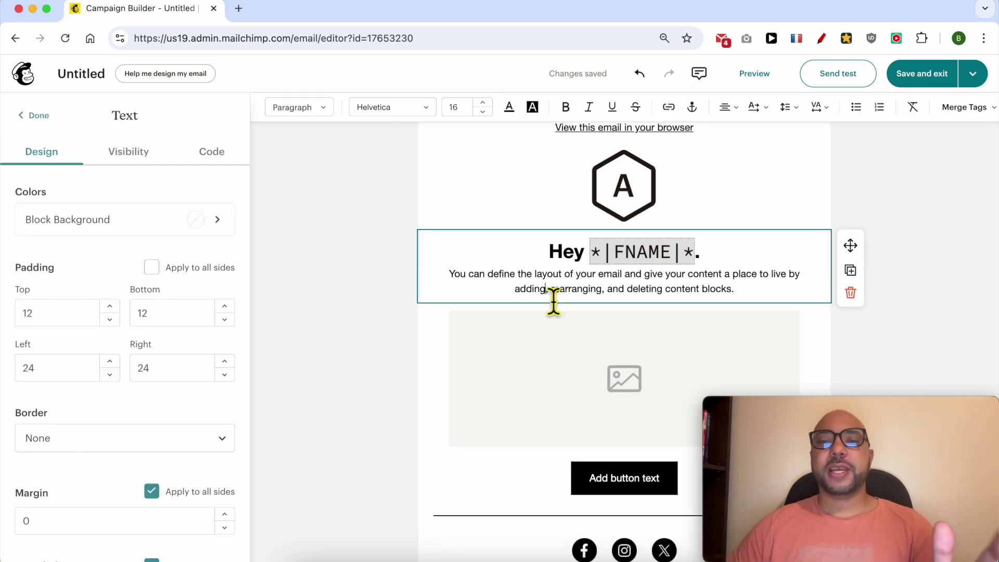
click(557, 344)
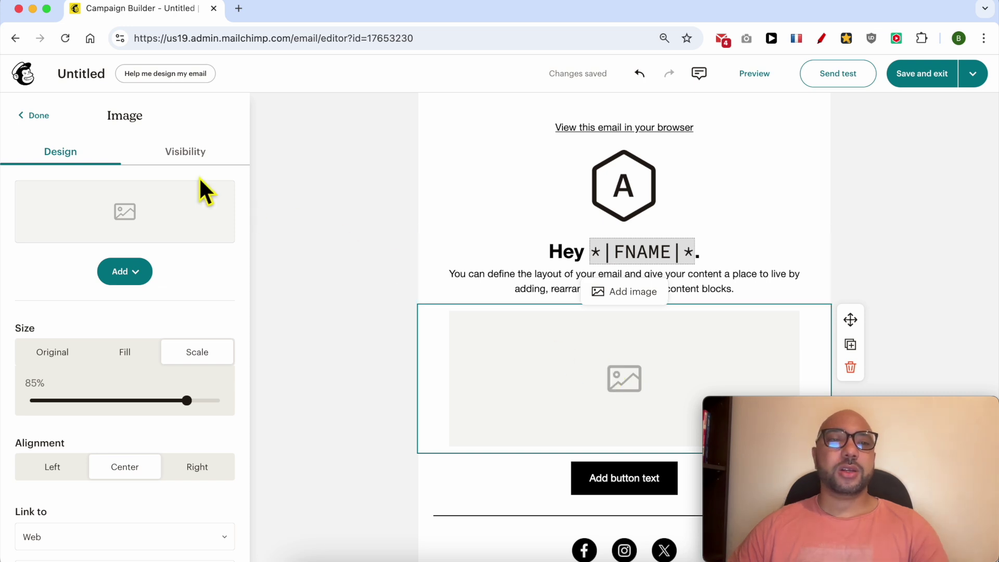
Step: View the image block's Visibility options and their dynamic content upgrade promotion
click(180, 154)
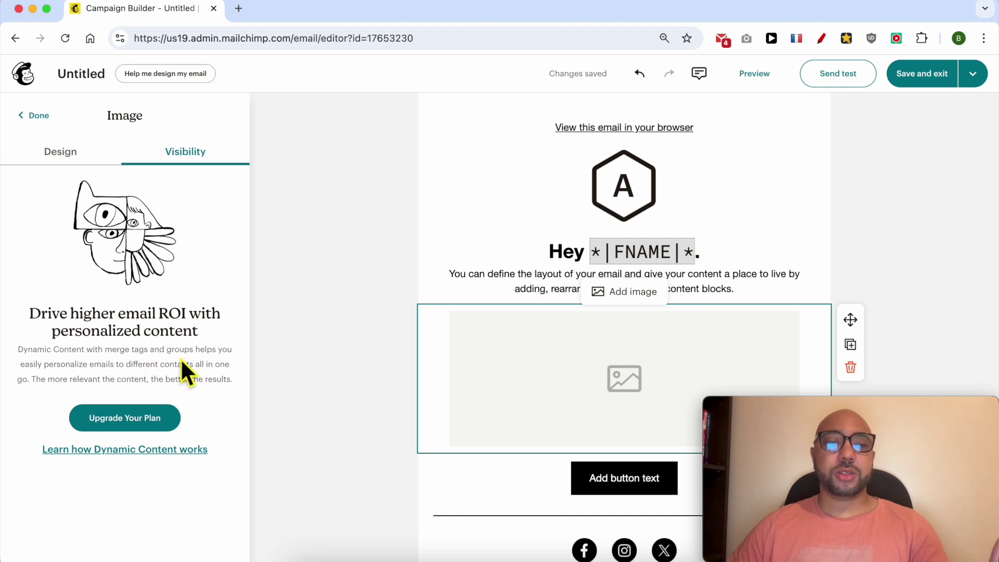
click(572, 369)
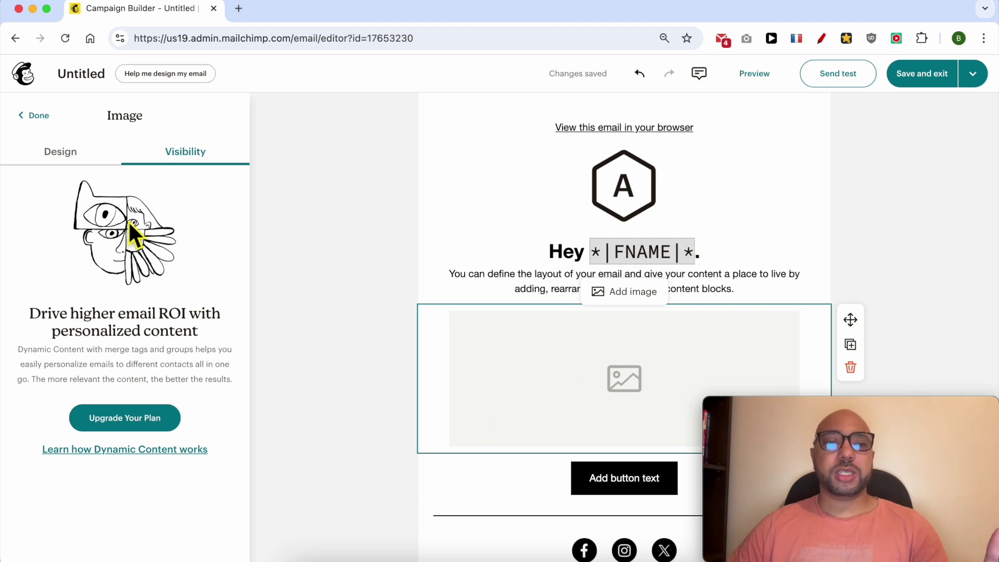
scroll(445, 300, up, 2)
scroll(461, 320, up, 1)
scroll(464, 332, up, 2)
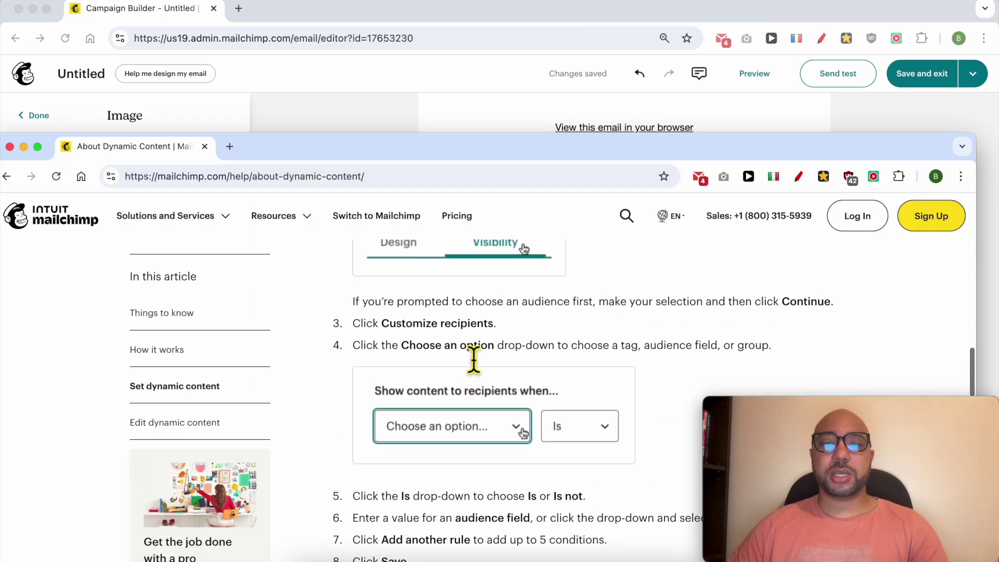
scroll(453, 390, up, 2)
scroll(458, 459, down, 1)
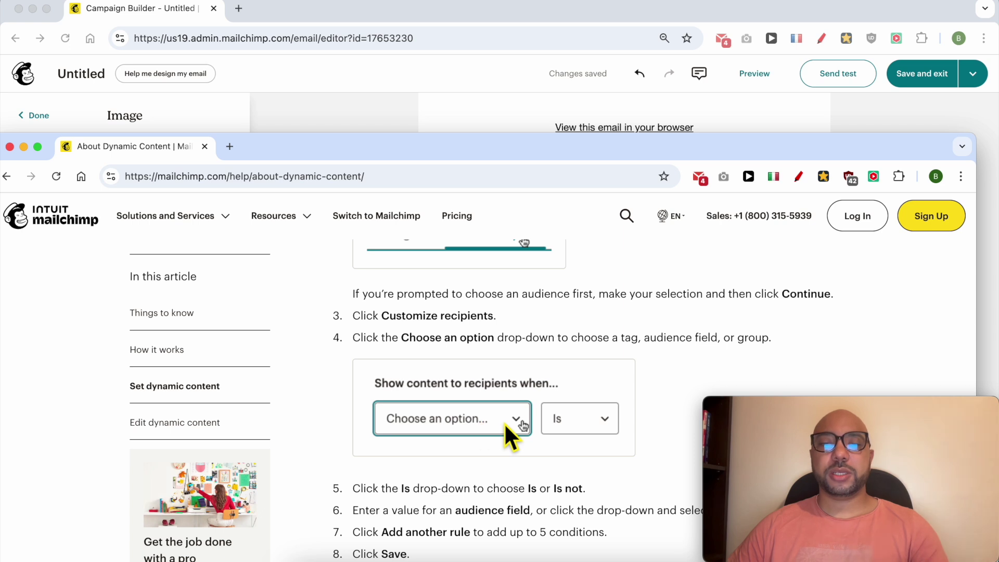
scroll(504, 422, down, 2)
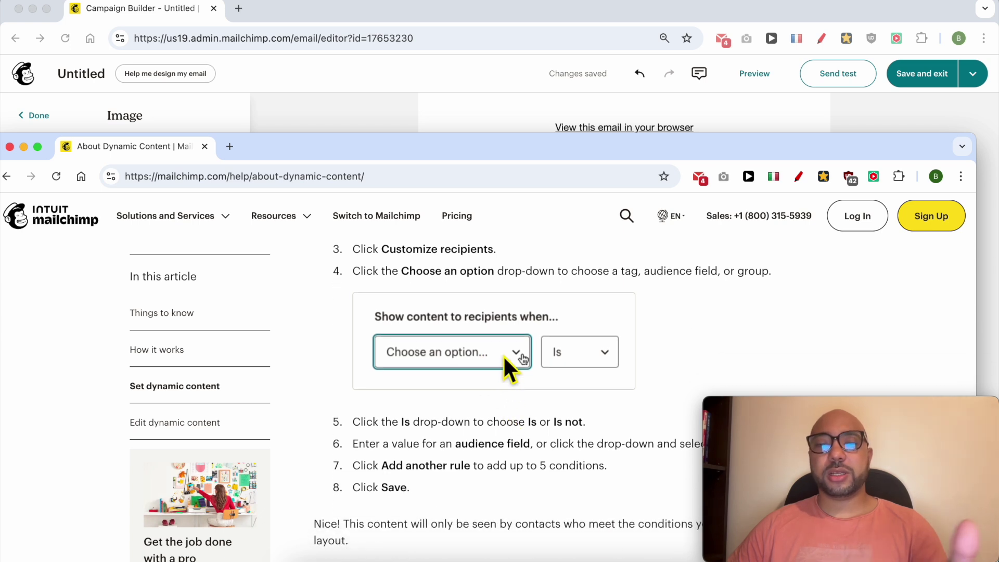